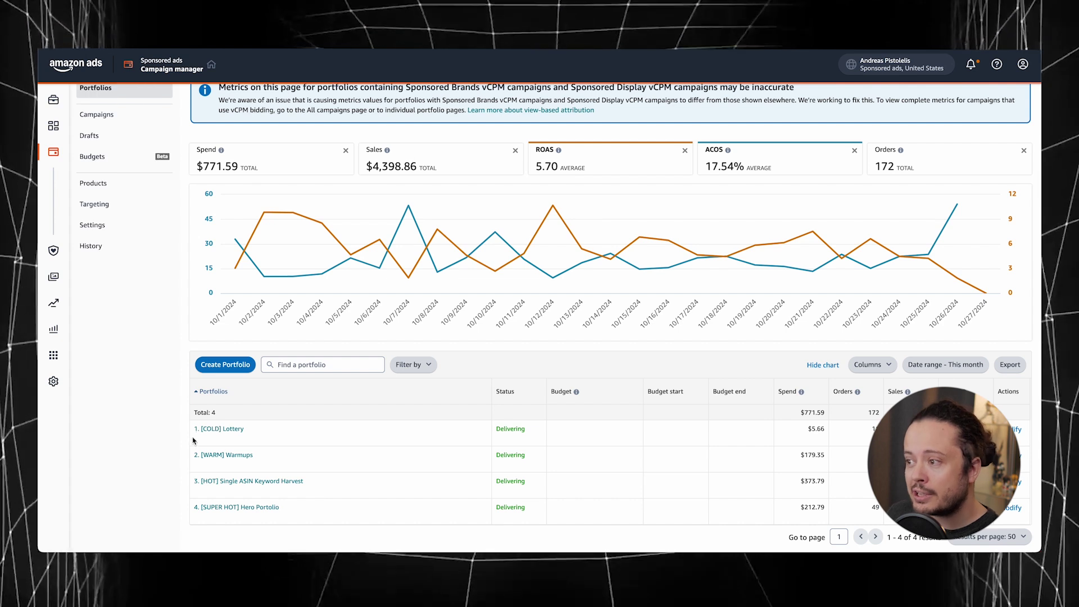
pyautogui.moveTo(193, 429); pyautogui.dragTo(244, 429)
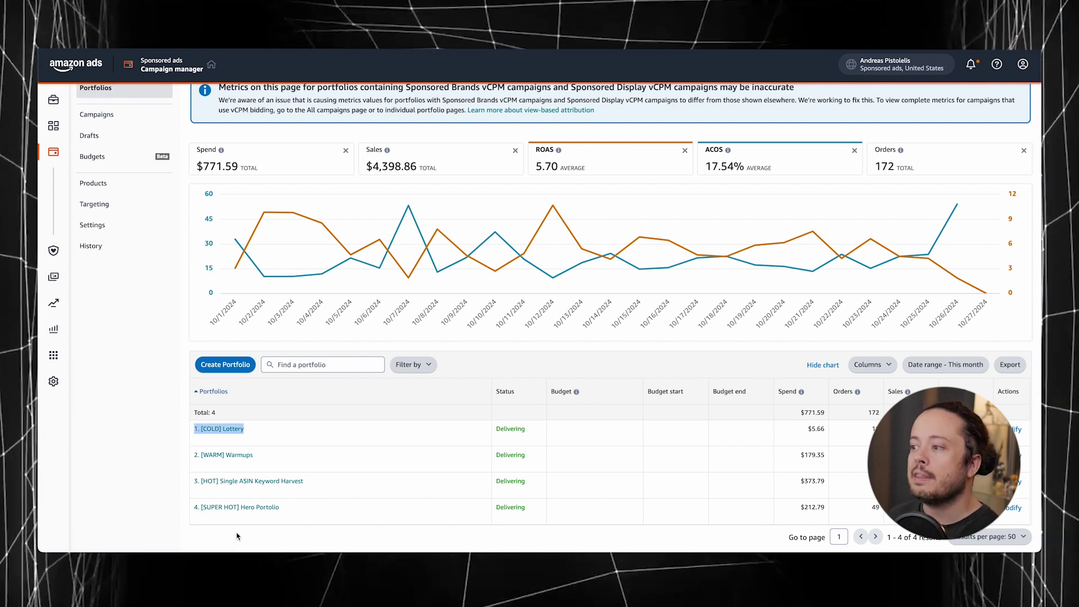
pyautogui.click(147, 494)
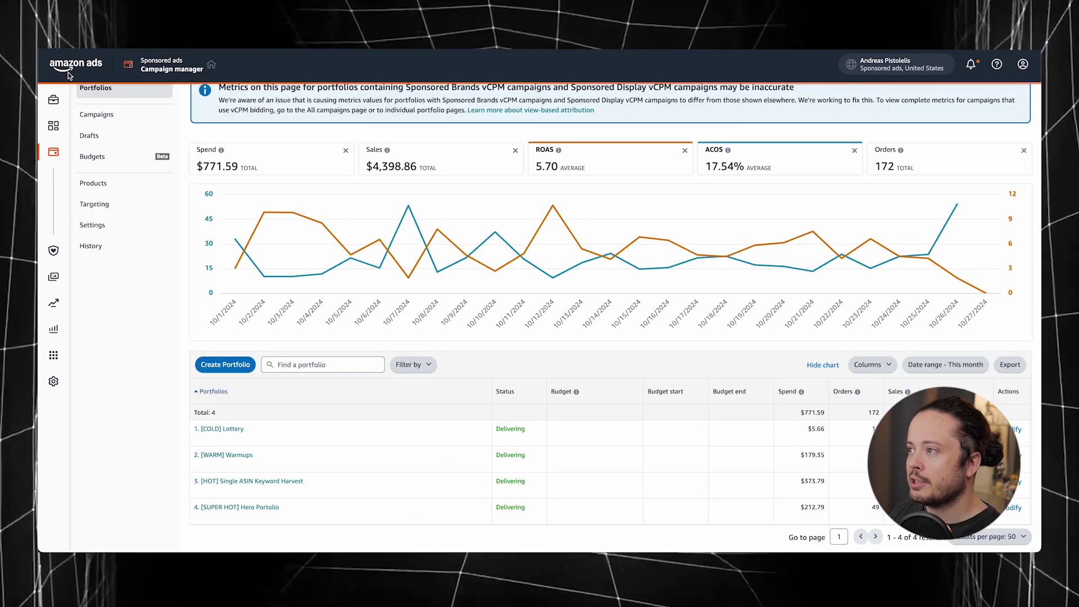
# Step: Start a new Sponsored Products campaign from the campaigns overview
pyautogui.click(78, 67)
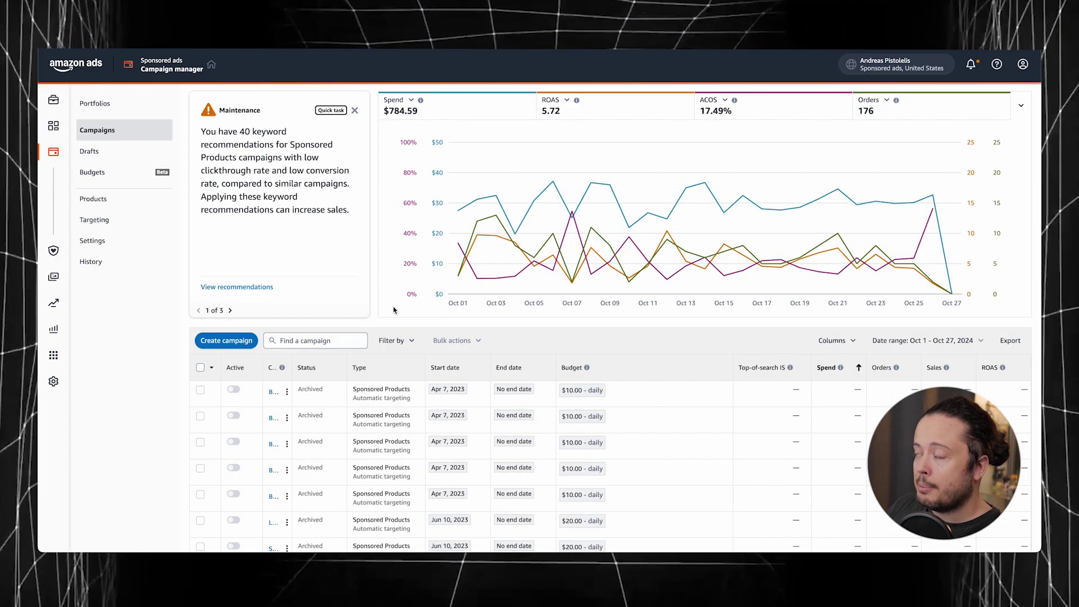
pyautogui.click(227, 341)
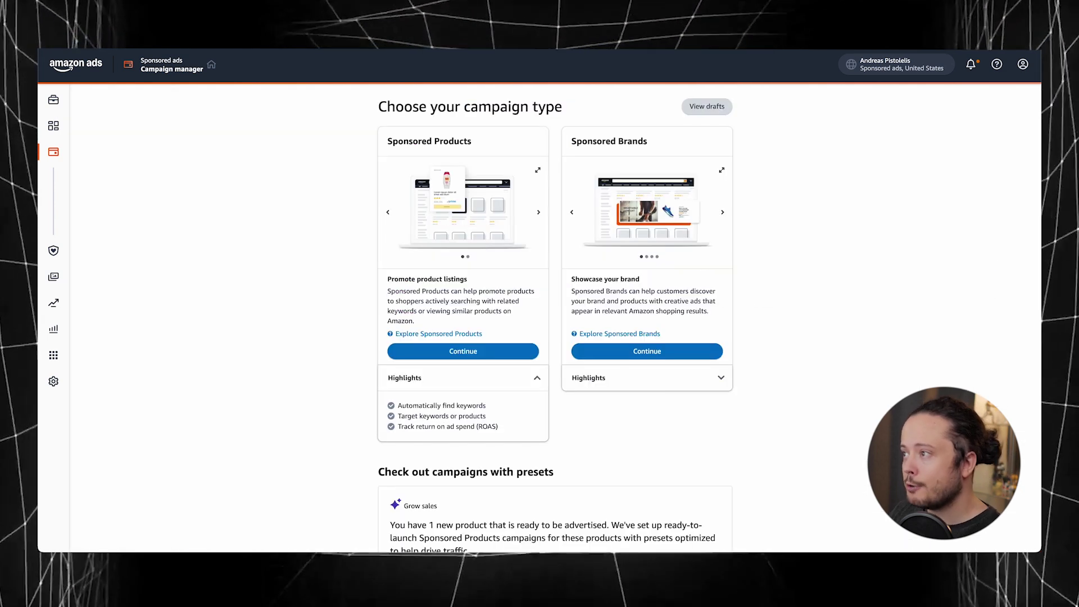
pyautogui.click(442, 352)
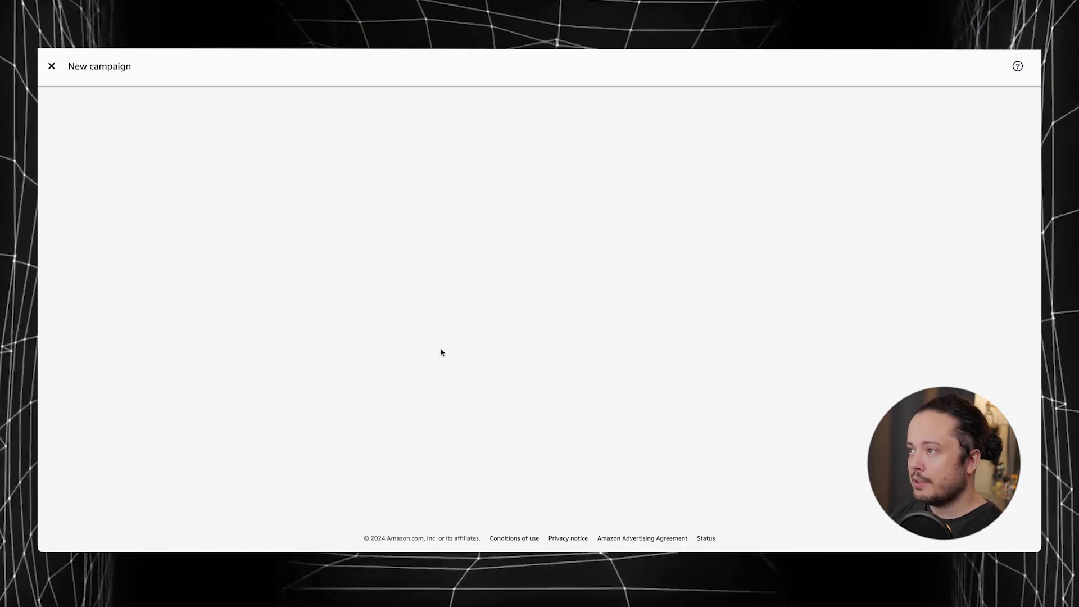
# Step: Name the ad group Warmups and switch the product selection to entering a list of ASINs
pyautogui.tripleClick(341, 199)
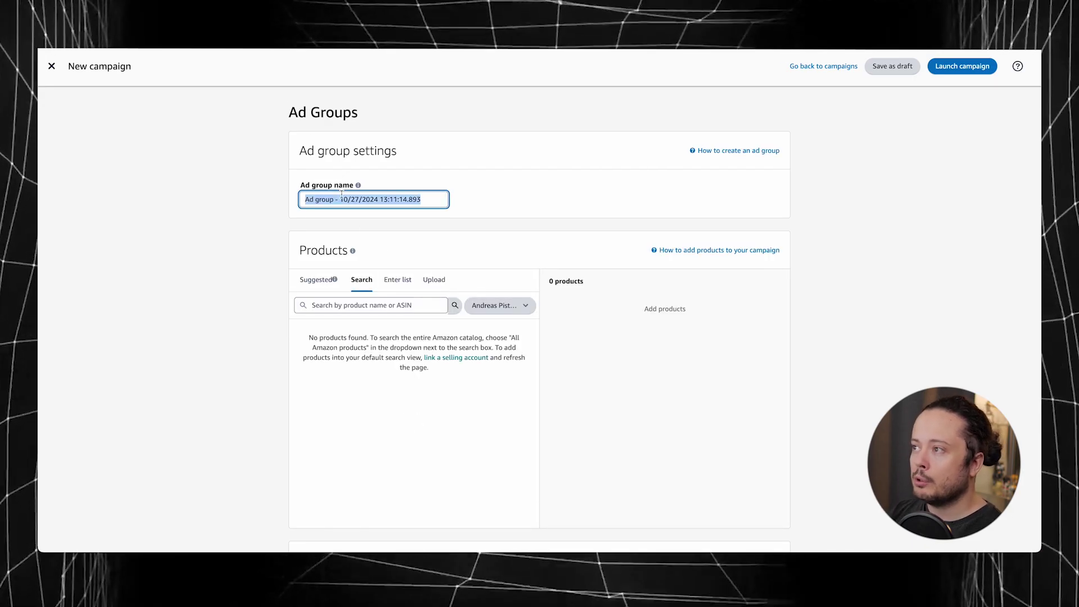
pyautogui.write('Warmups')
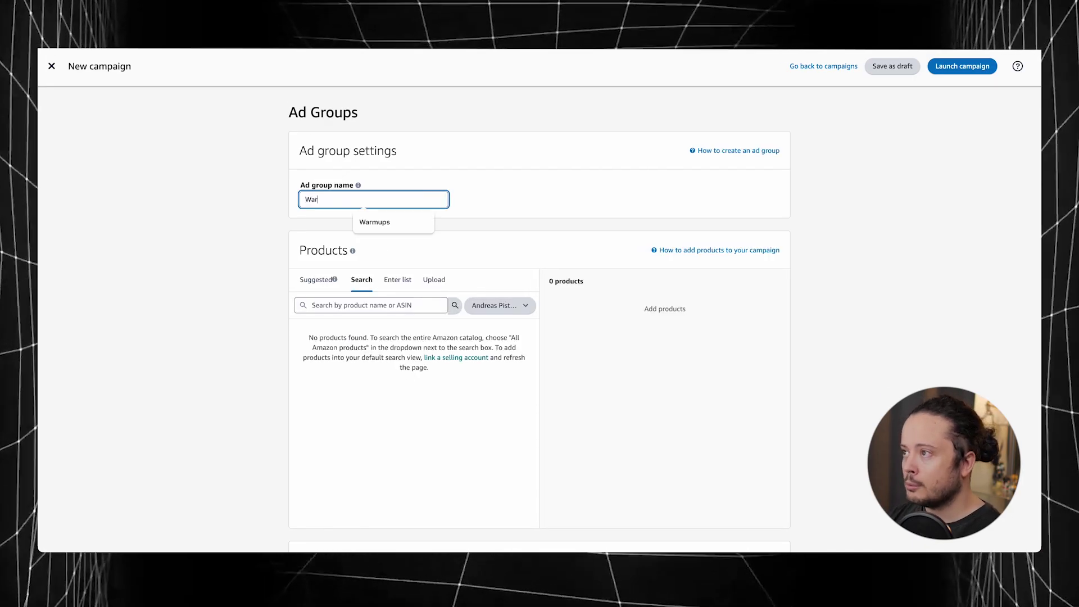
pyautogui.click(396, 303)
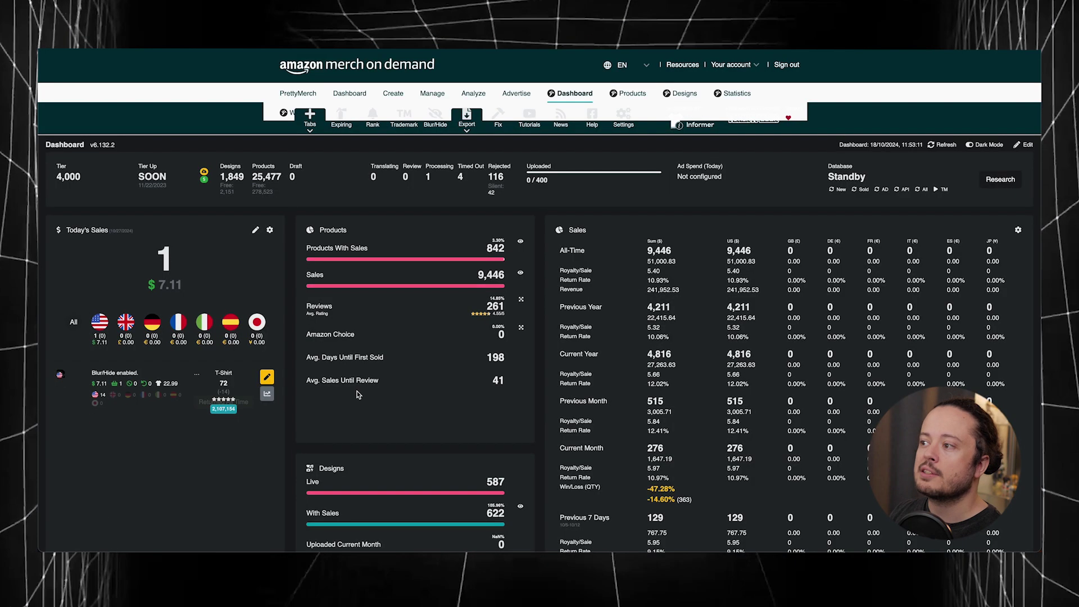
pyautogui.moveTo(220, 387)
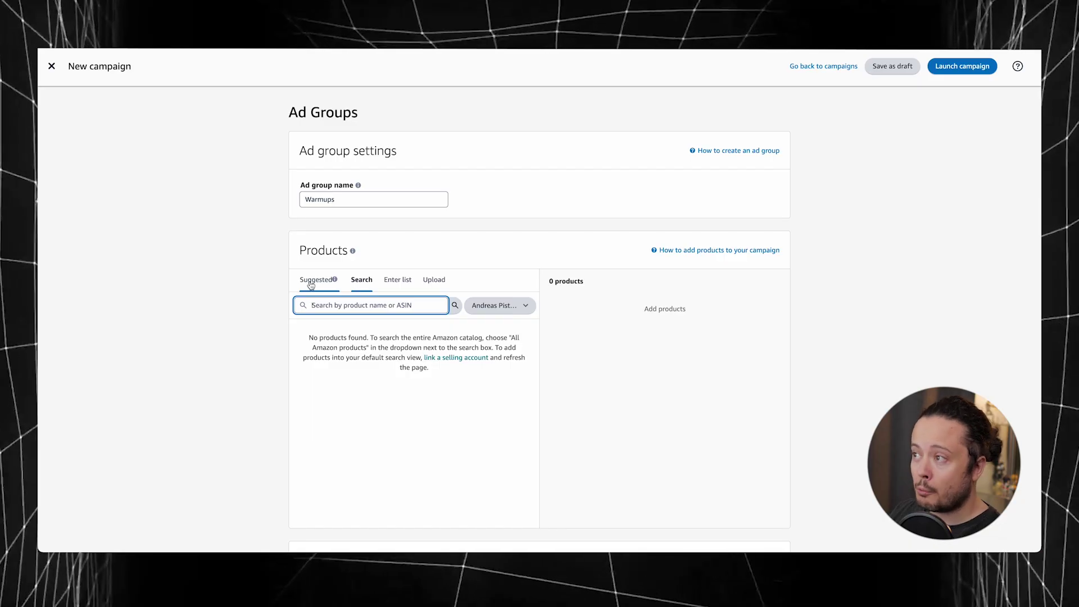
pyautogui.scroll(-1, 270, 298)
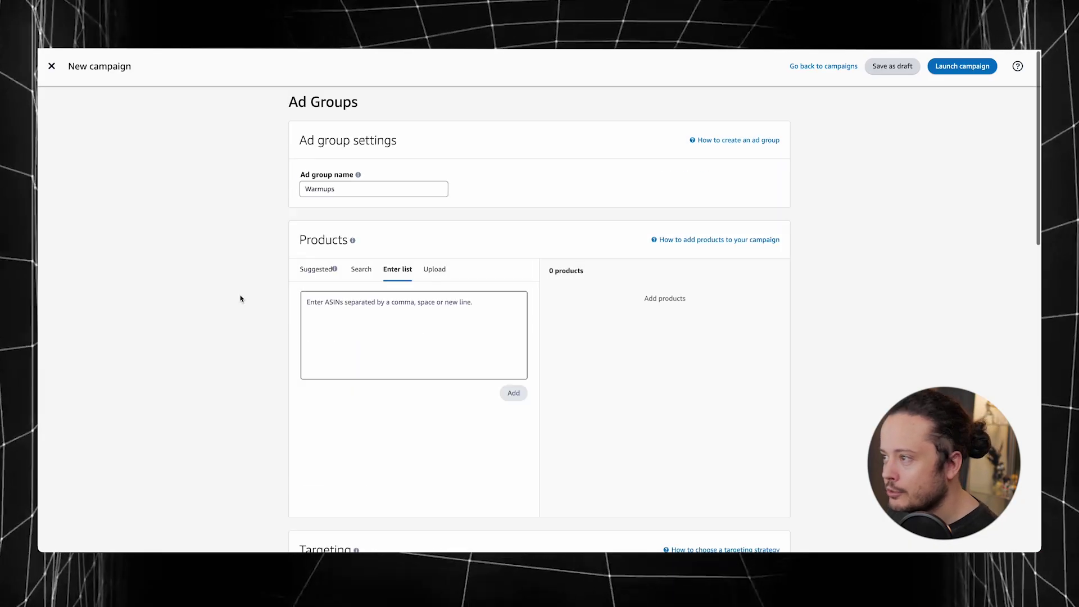
# Step: Set automatic targeting to bids by targeting group and turn off the Complements group
pyautogui.scroll(-5, 242, 301)
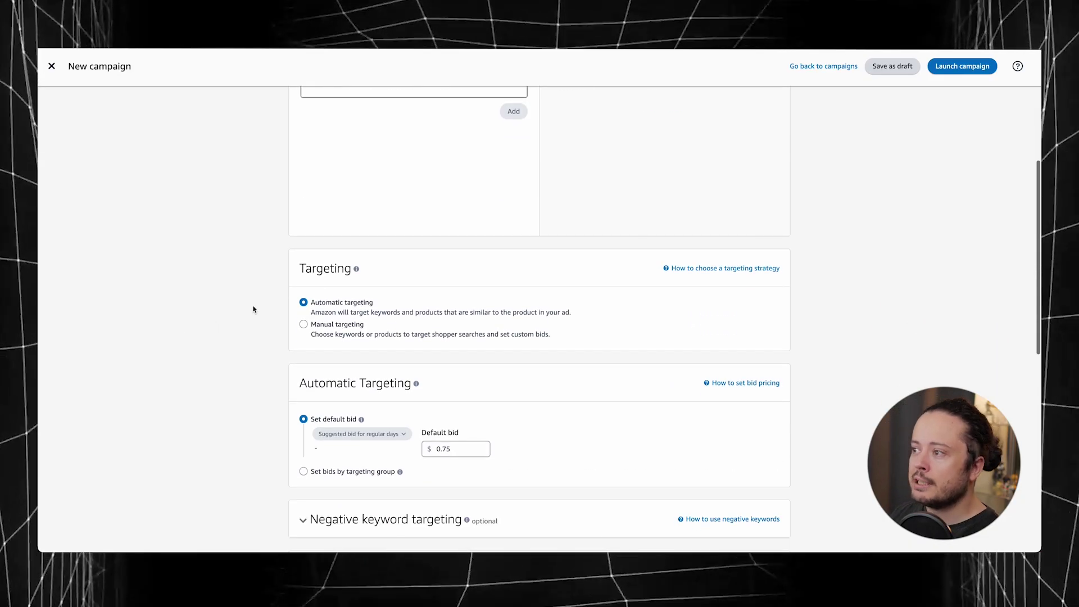
pyautogui.click(303, 471)
pyautogui.scroll(-3, 307, 473)
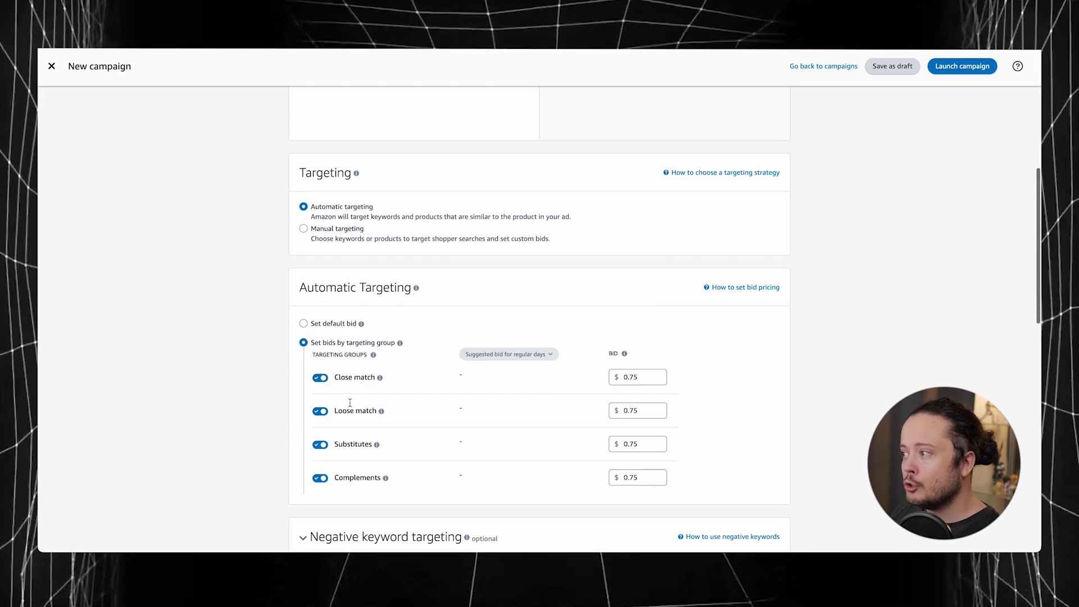
pyautogui.click(320, 475)
# Step: Set the Close match bid to $0.15
pyautogui.click(645, 374)
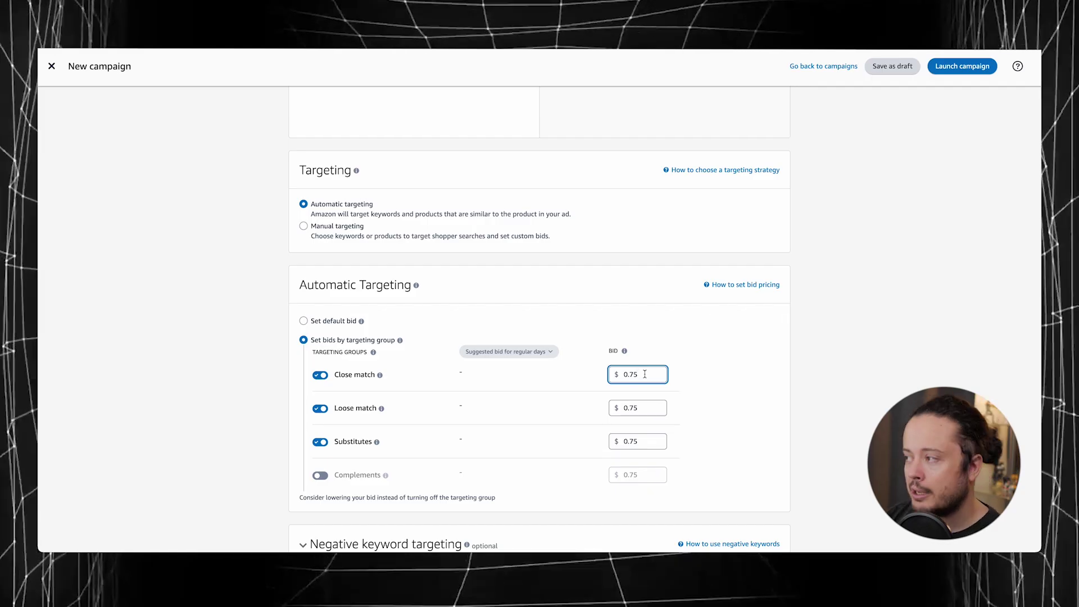
pyautogui.doubleClick(645, 374)
pyautogui.write('0.15')
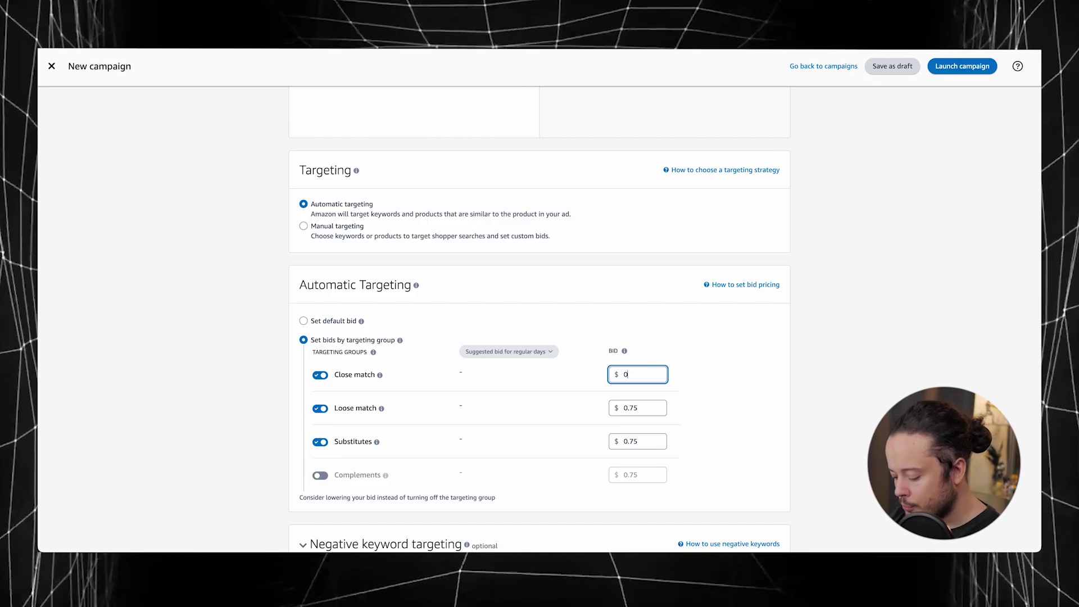
# Step: Set the Loose match and Substitutes bids to $0.15 each
pyautogui.click(649, 436)
pyautogui.click(646, 410)
pyautogui.press('BackSpace')
pyautogui.press('BackSpace')
pyautogui.write('1')
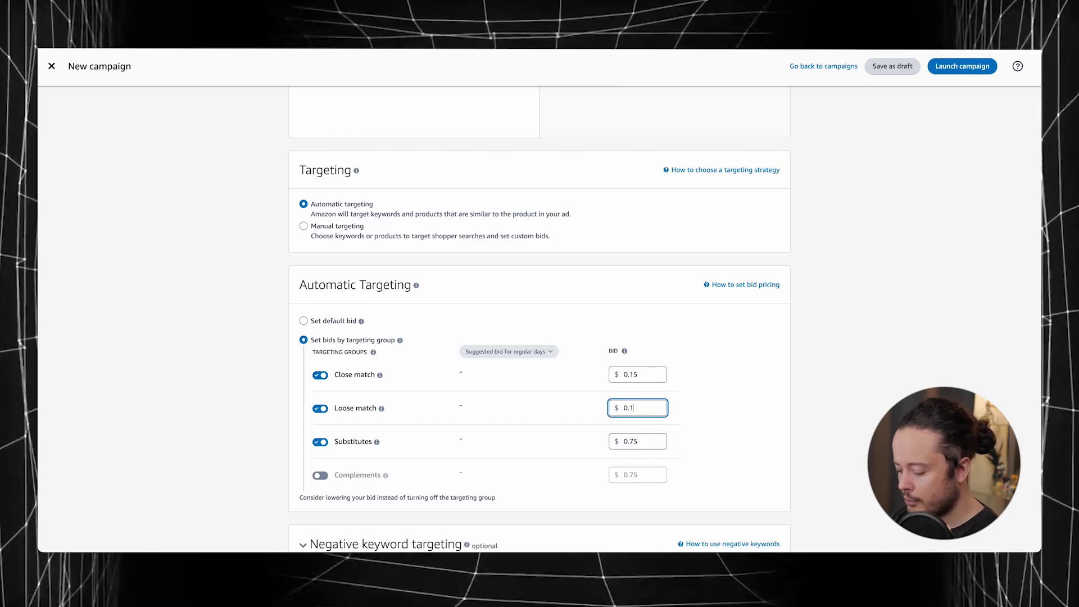
pyautogui.click(655, 442)
pyautogui.press('BackSpace')
pyautogui.press('BackSpace')
pyautogui.write('2')
pyautogui.doubleClick(654, 410)
pyautogui.write('0.15')
pyautogui.press('Tab')
pyautogui.write('0.15')
pyautogui.click(876, 345)
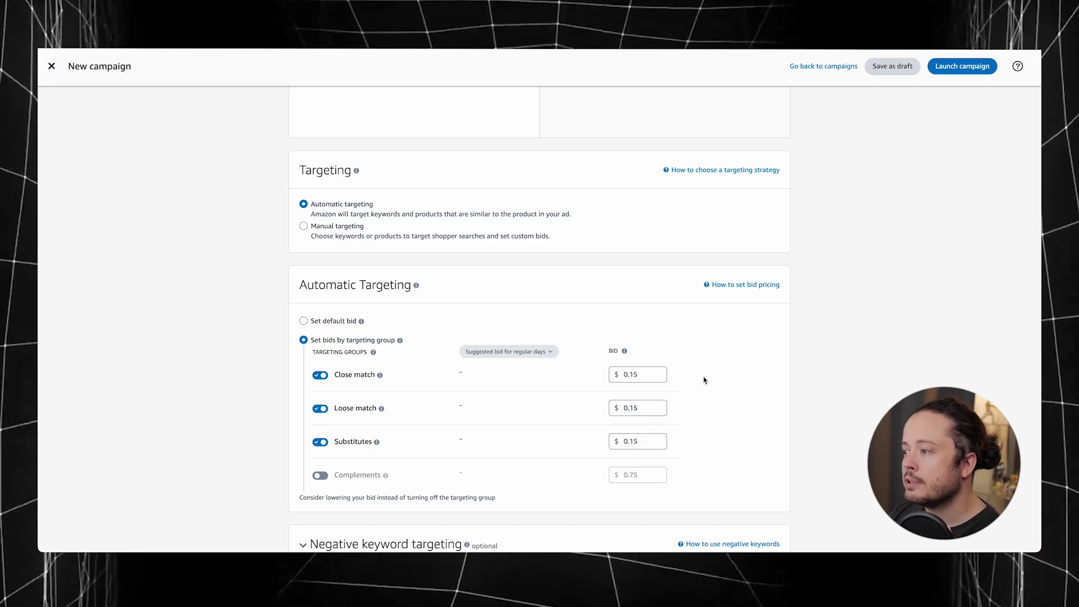
# Step: Raise the Close match bid to $0.20 and the Substitutes bid to $0.18
pyautogui.doubleClick(658, 374)
pyautogui.write('0.20')
pyautogui.click(774, 392)
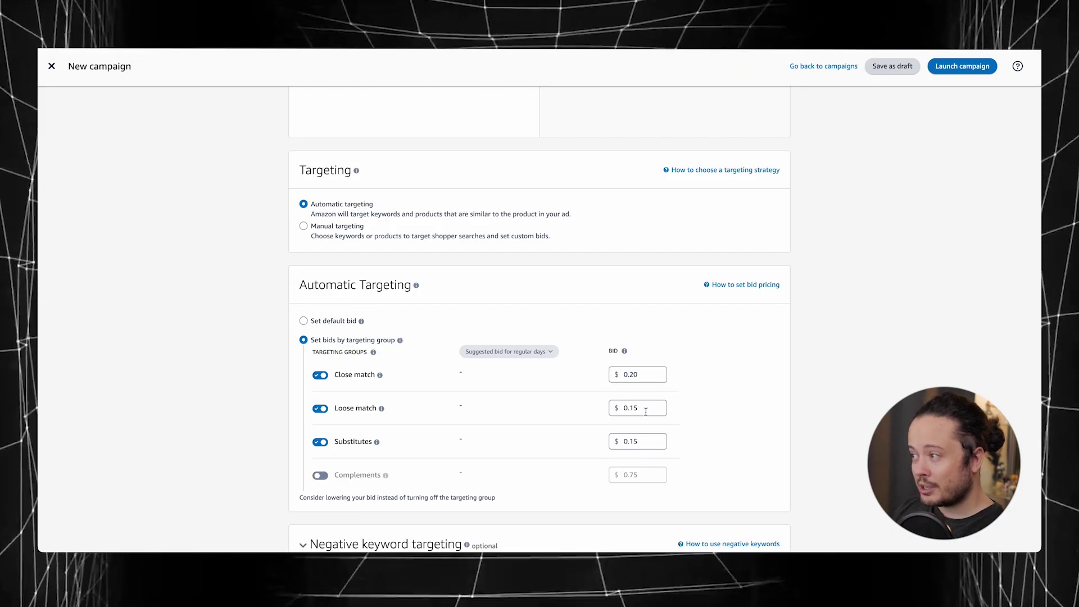
pyautogui.click(648, 442)
pyautogui.doubleClick(648, 443)
pyautogui.write('0.18')
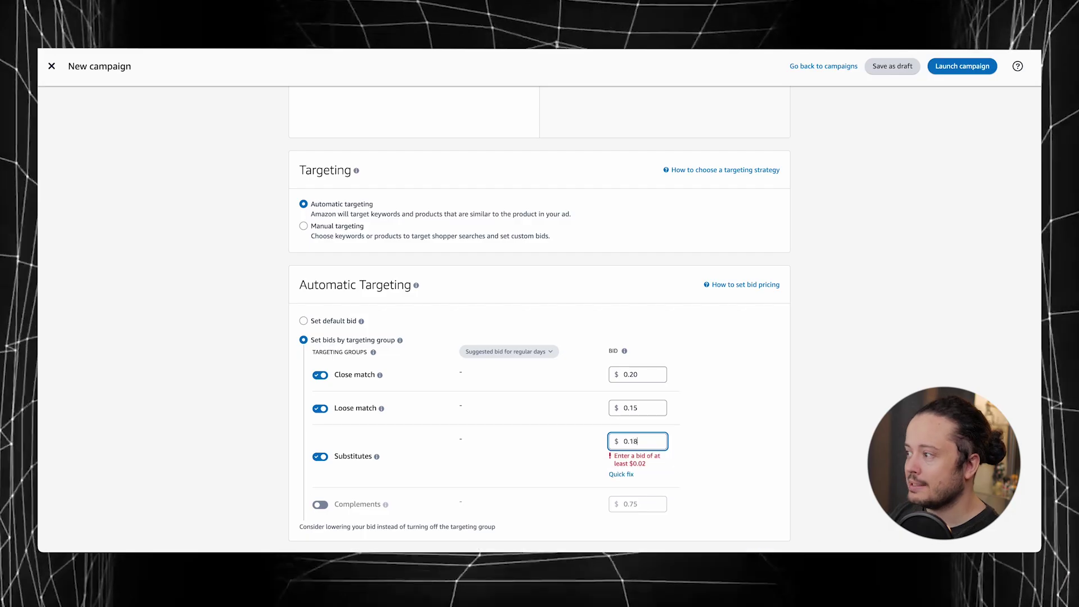
pyautogui.click(758, 422)
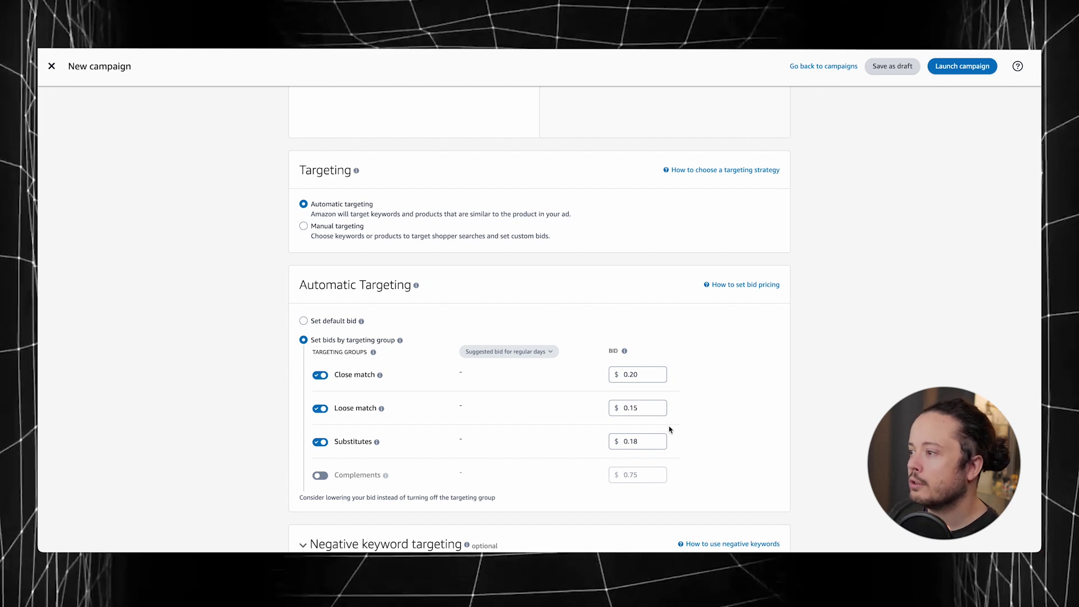
pyautogui.click(646, 409)
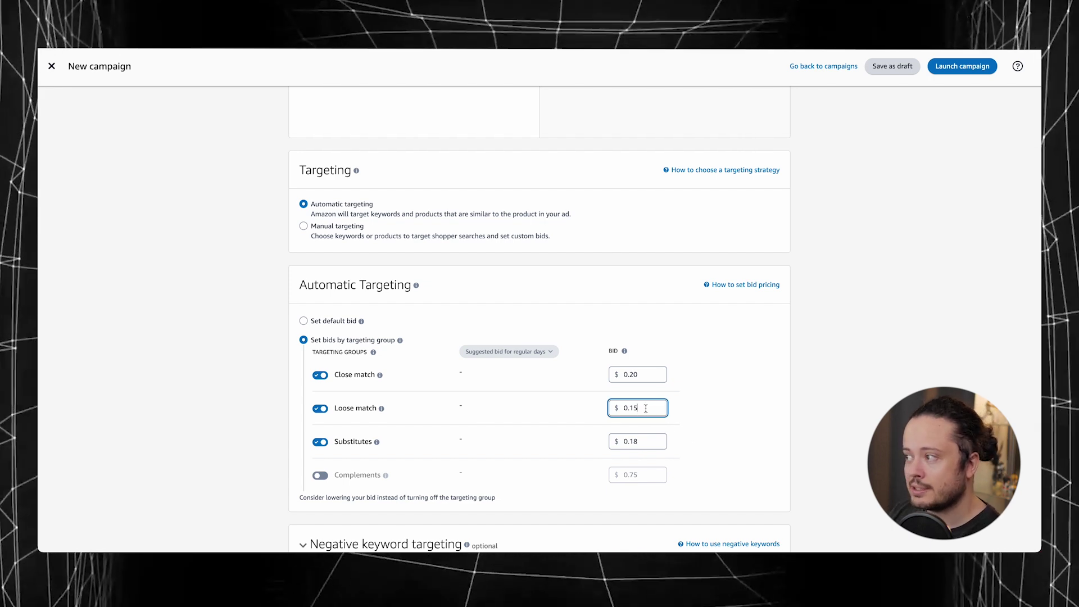
pyautogui.moveTo(646, 409); pyautogui.dragTo(598, 413)
pyautogui.click(762, 413)
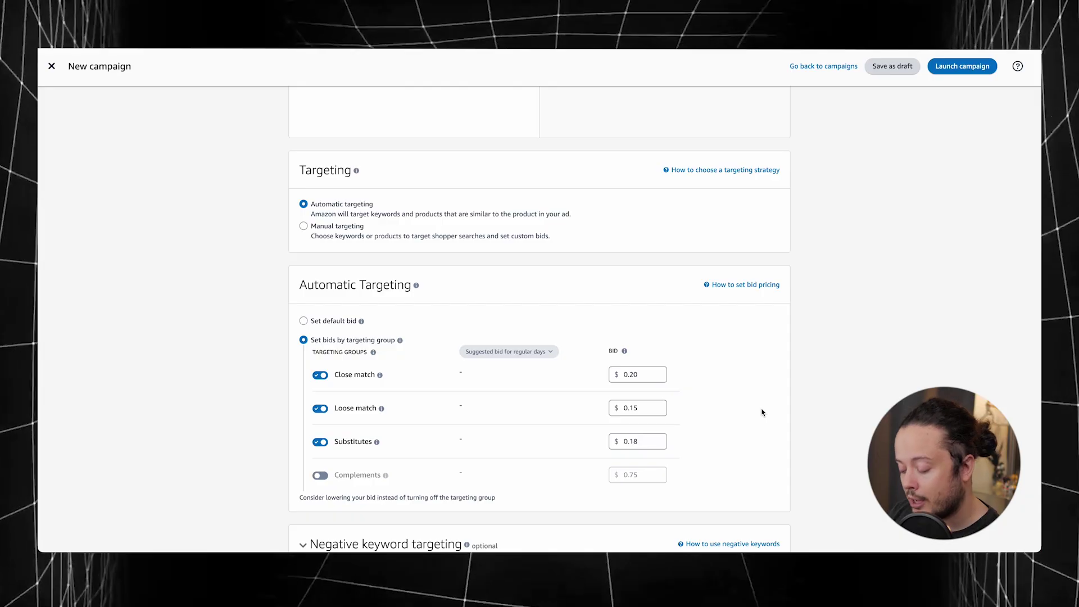
pyautogui.click(644, 408)
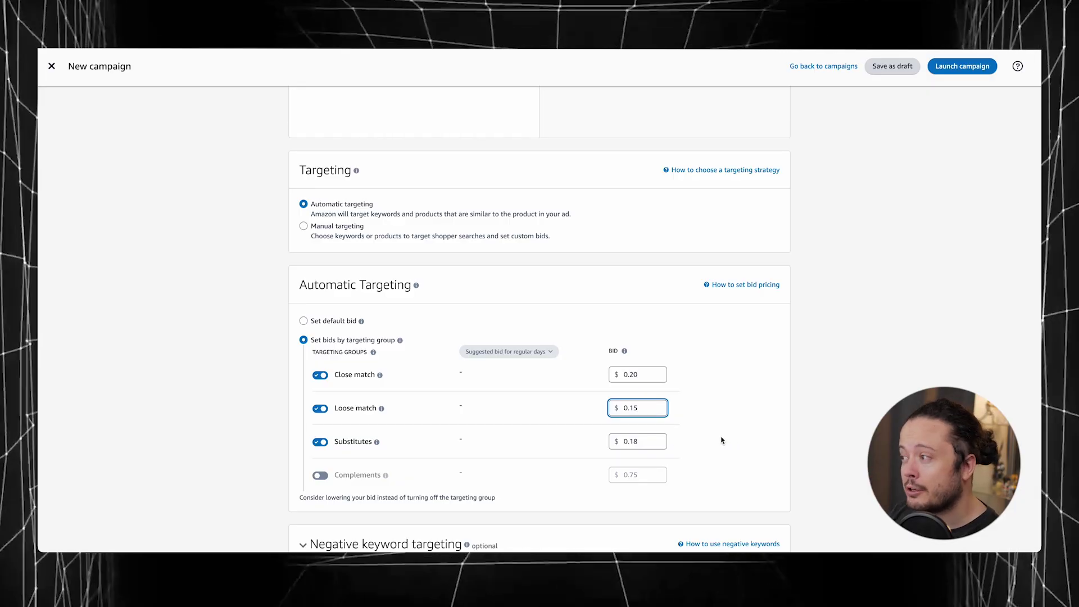
pyautogui.click(734, 406)
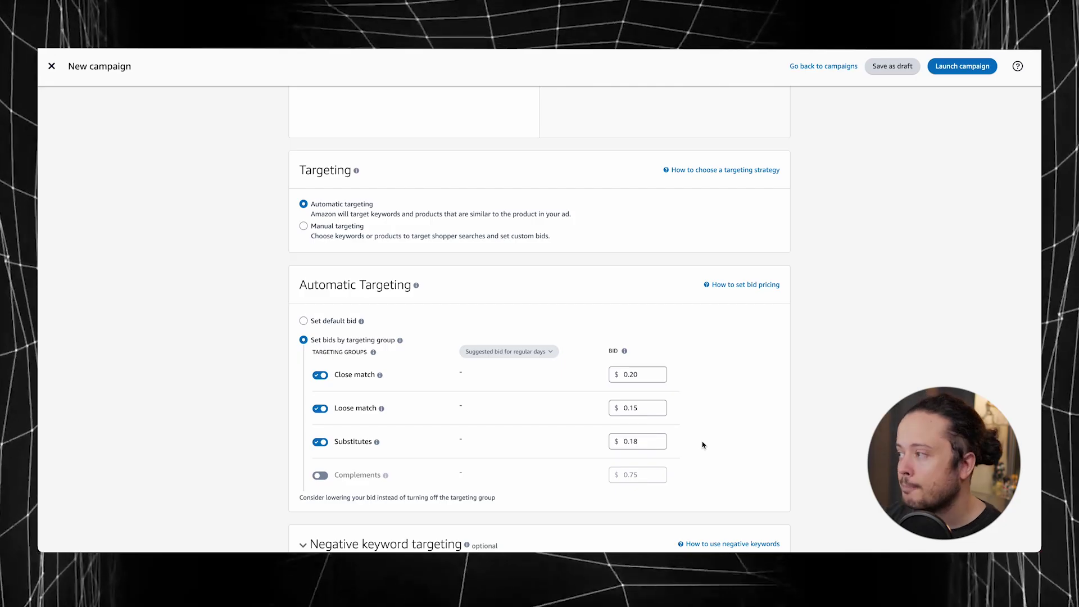
# Step: Set the campaign bidding strategy to Dynamic bids - down only
pyautogui.scroll(-1, 703, 444)
pyautogui.scroll(-6, 674, 410)
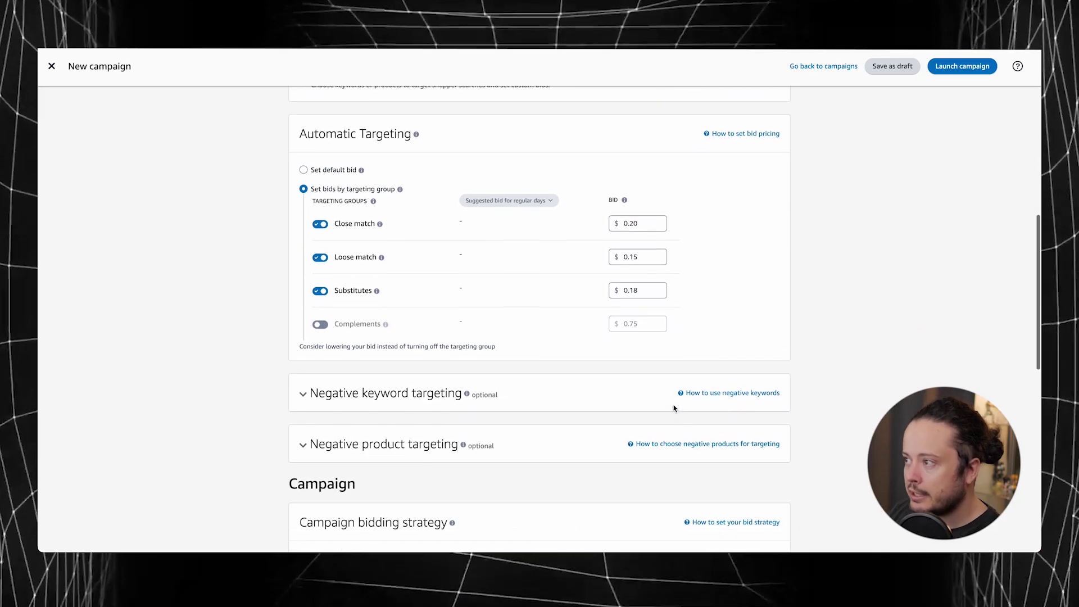
pyautogui.scroll(-1, 669, 399)
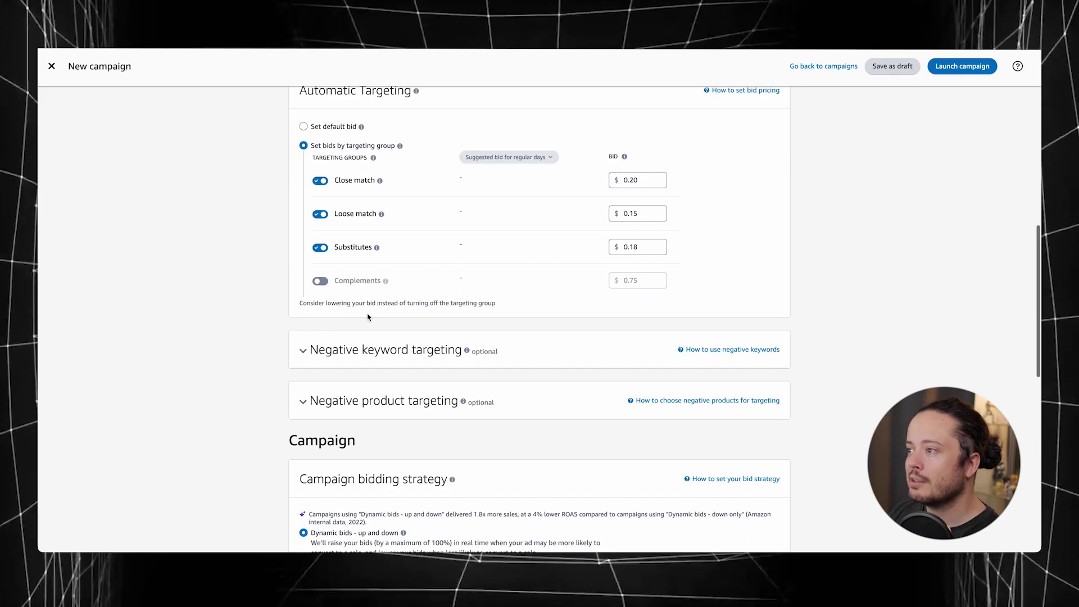
pyautogui.scroll(-5, 331, 352)
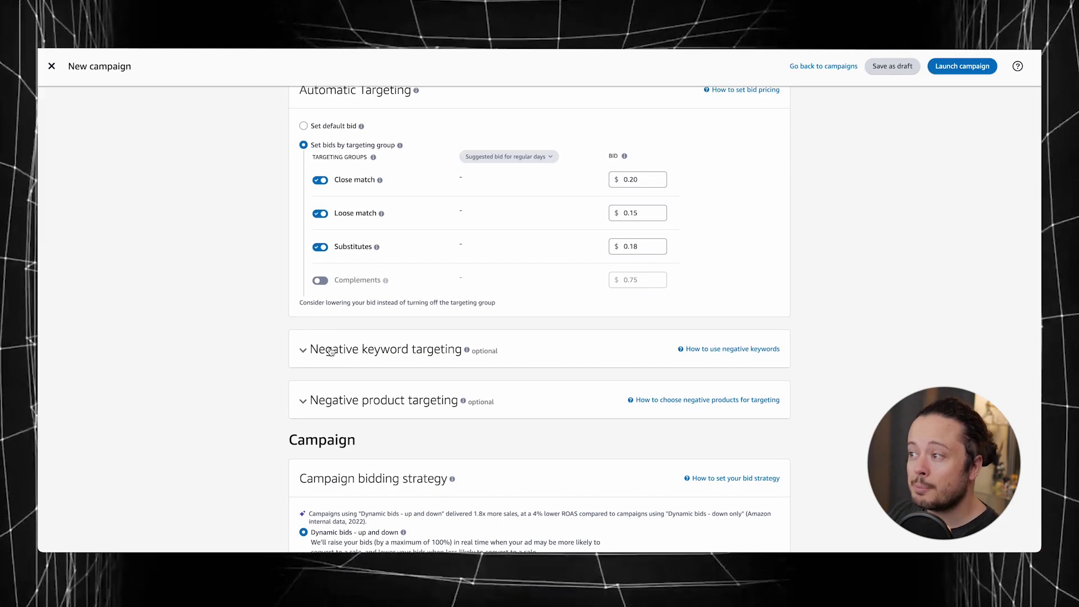
pyautogui.click(303, 282)
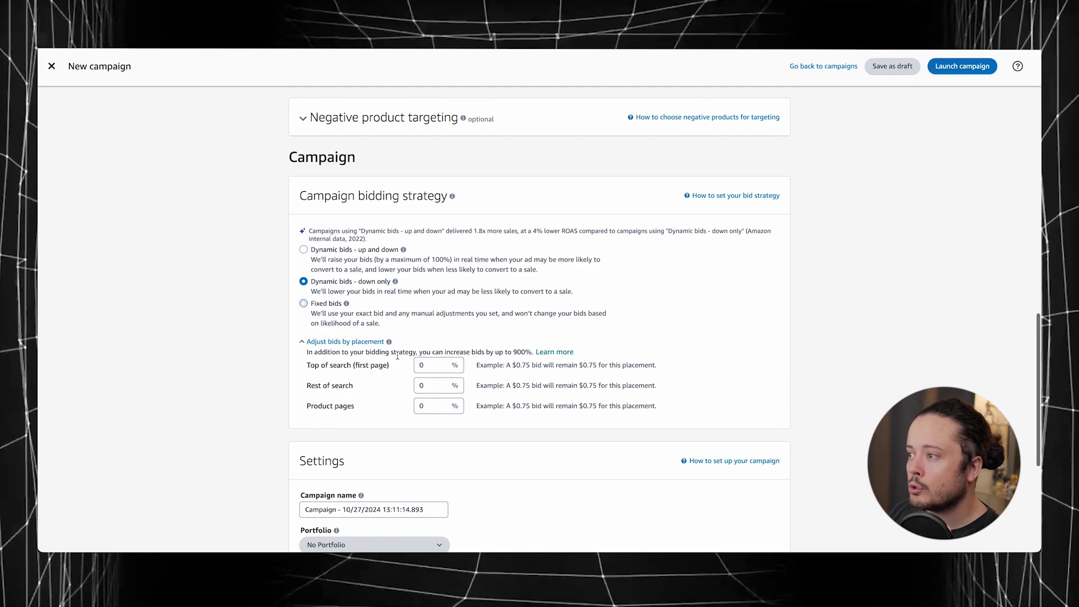
# Step: Set the placement bid adjustment for Top of search (first page) to 25%
pyautogui.click(440, 363)
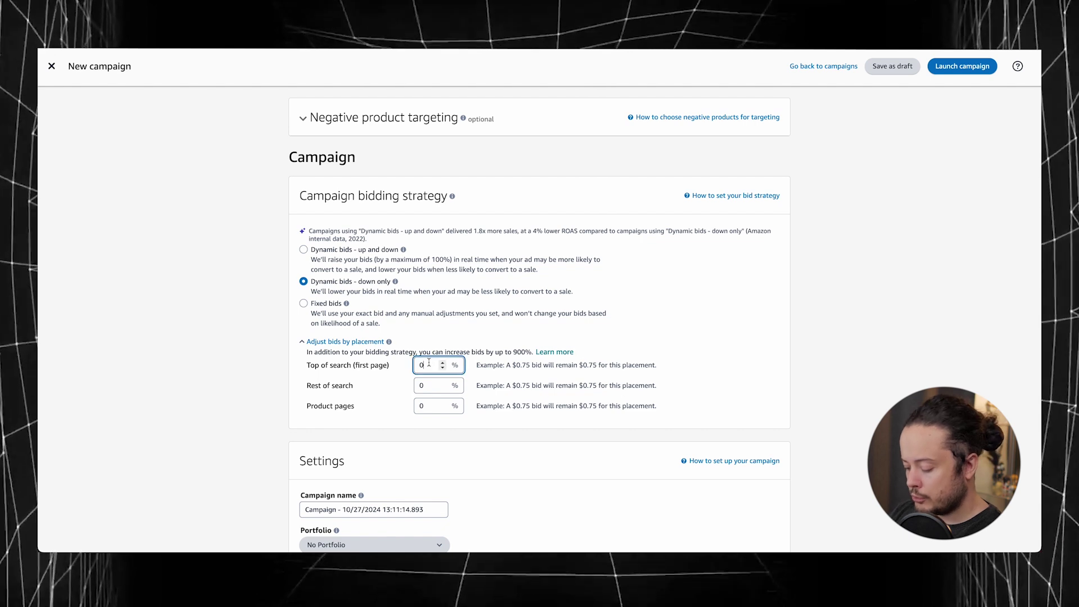
pyautogui.doubleClick(429, 363)
pyautogui.write('25')
pyautogui.click(254, 331)
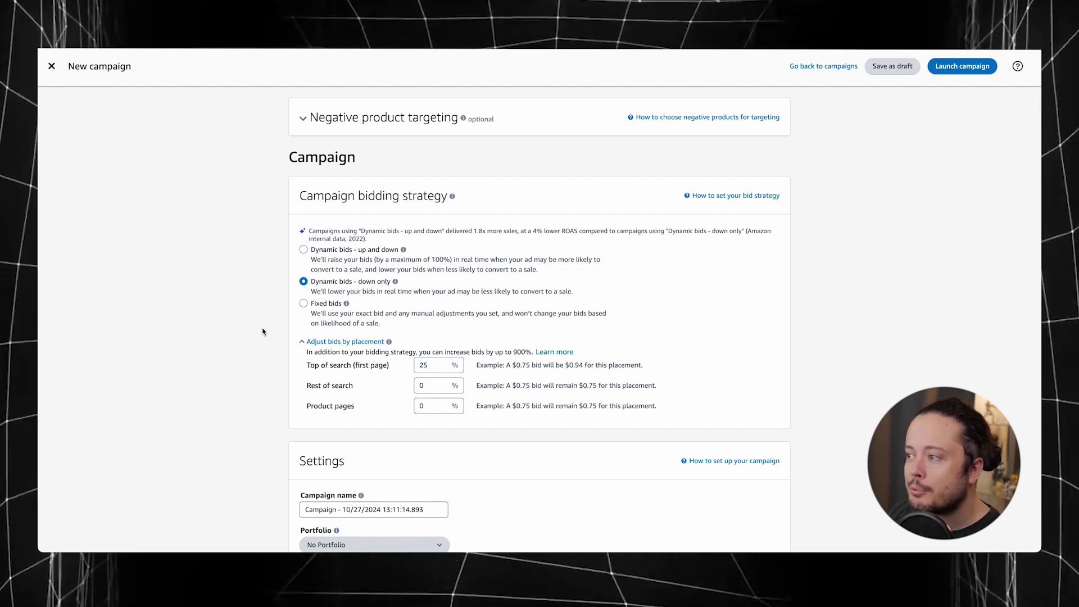
# Step: Switch to the Calculator and multiply the 0.15 bid by 1.25 to work out the top-of-search bid
pyautogui.scroll(1, 263, 328)
pyautogui.scroll(-1, 263, 329)
pyautogui.scroll(-1, 263, 328)
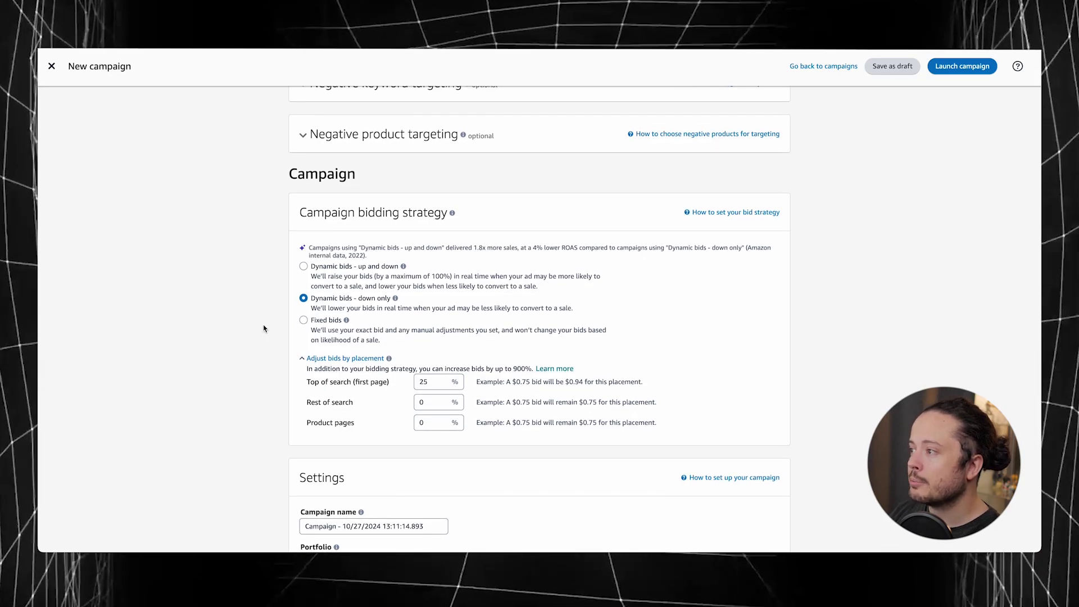
pyautogui.click(801, 526)
pyautogui.scroll(10, 674, 337)
pyautogui.write('0,15')
pyautogui.click(507, 396)
pyautogui.write('1,')
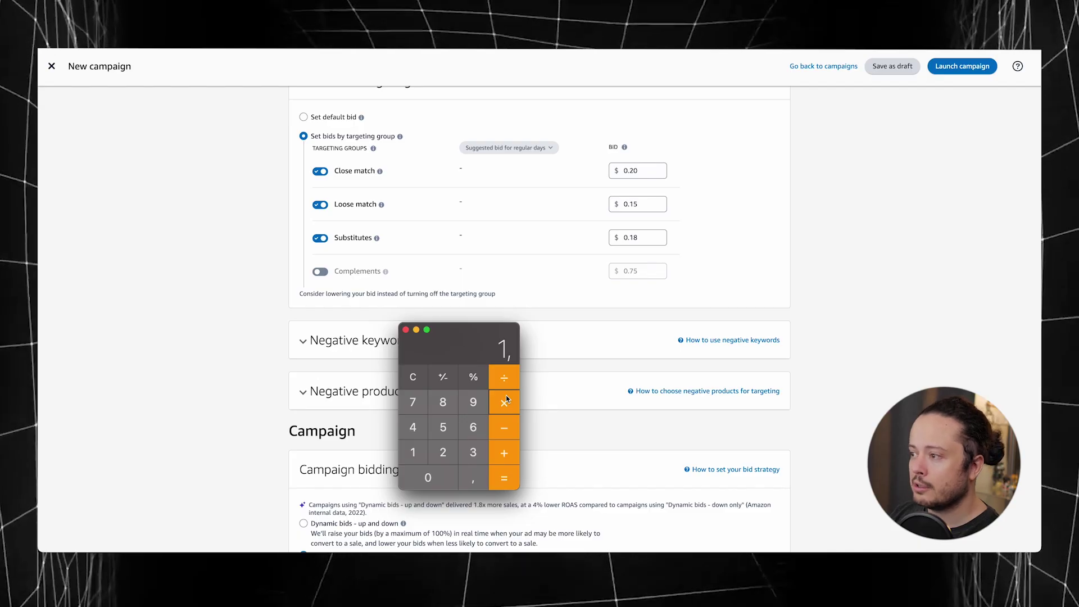
pyautogui.write('25')
pyautogui.press('Return')
# Step: Name the campaign Warmups and set its daily budget to $300 in the campaign settings
pyautogui.scroll(-2, 402, 374)
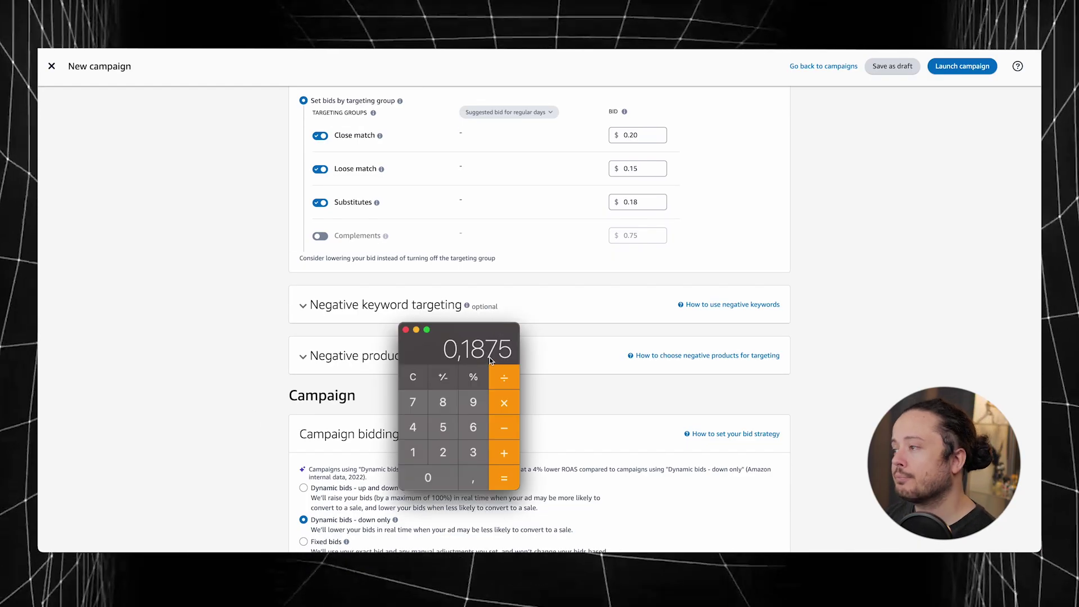
pyautogui.scroll(-8, 429, 356)
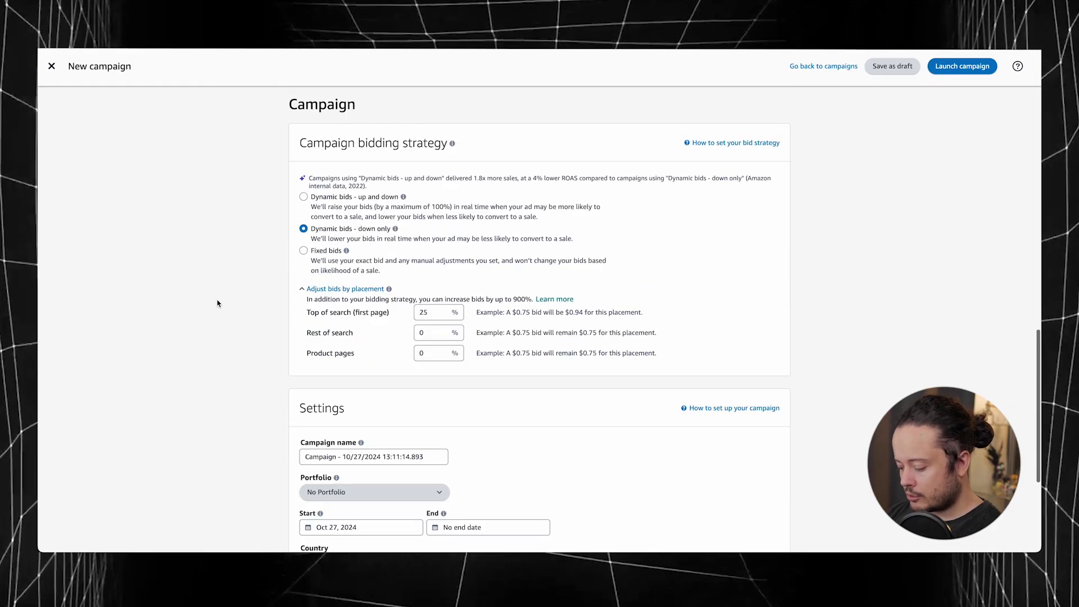
pyautogui.click(351, 310)
pyautogui.hotkey('ctrl', 'a')
pyautogui.write('Warmups')
pyautogui.click(334, 443)
pyautogui.write('300')
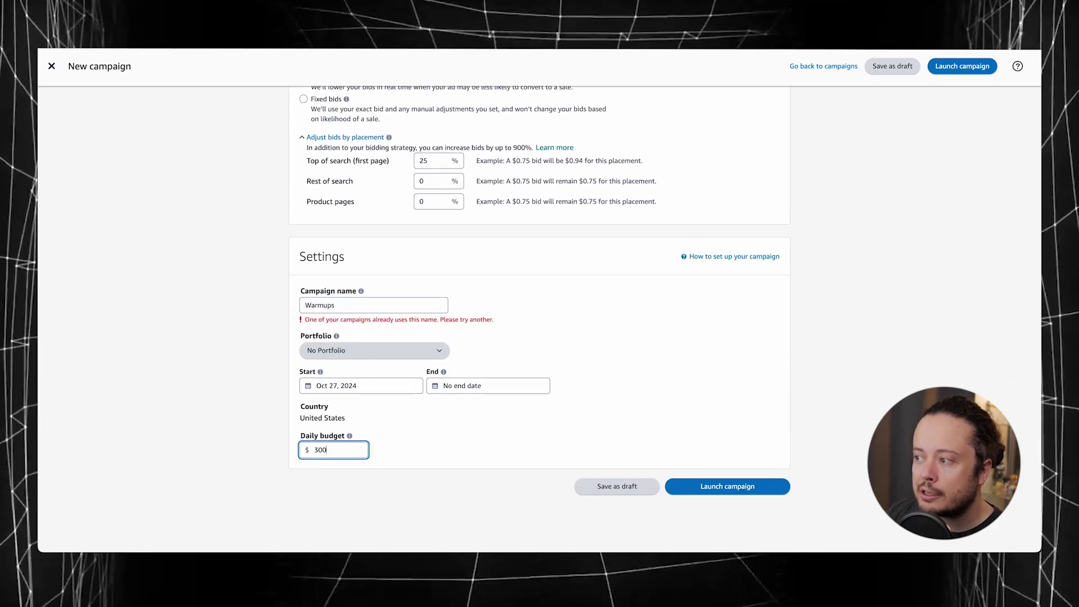
pyautogui.click(249, 424)
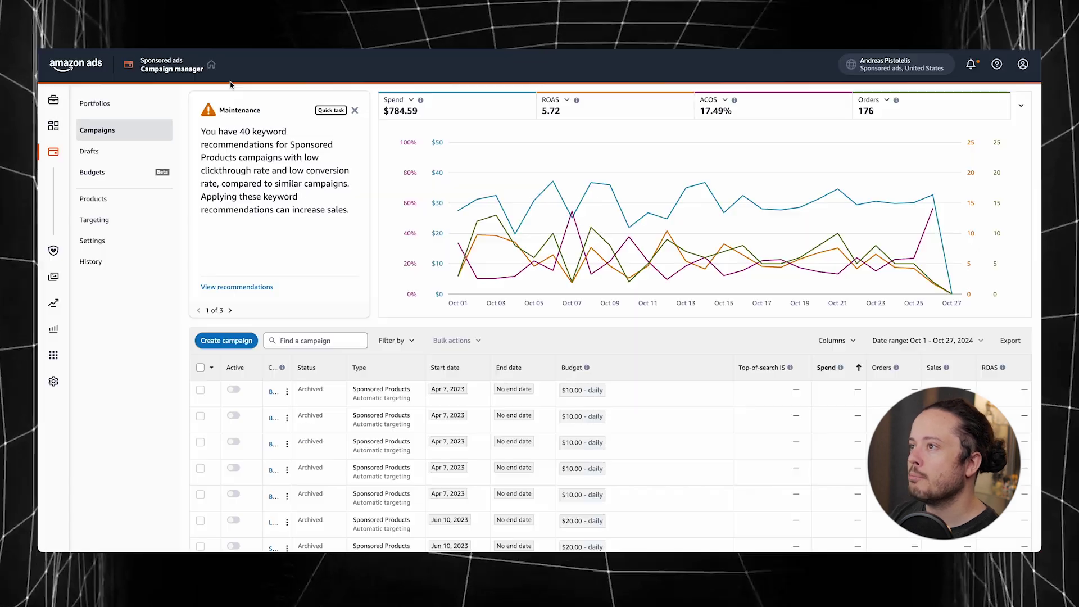
# Step: Open the 2. [WARM] Warmups portfolio from the portfolio list and show its performance for the last 30 days
pyautogui.click(116, 104)
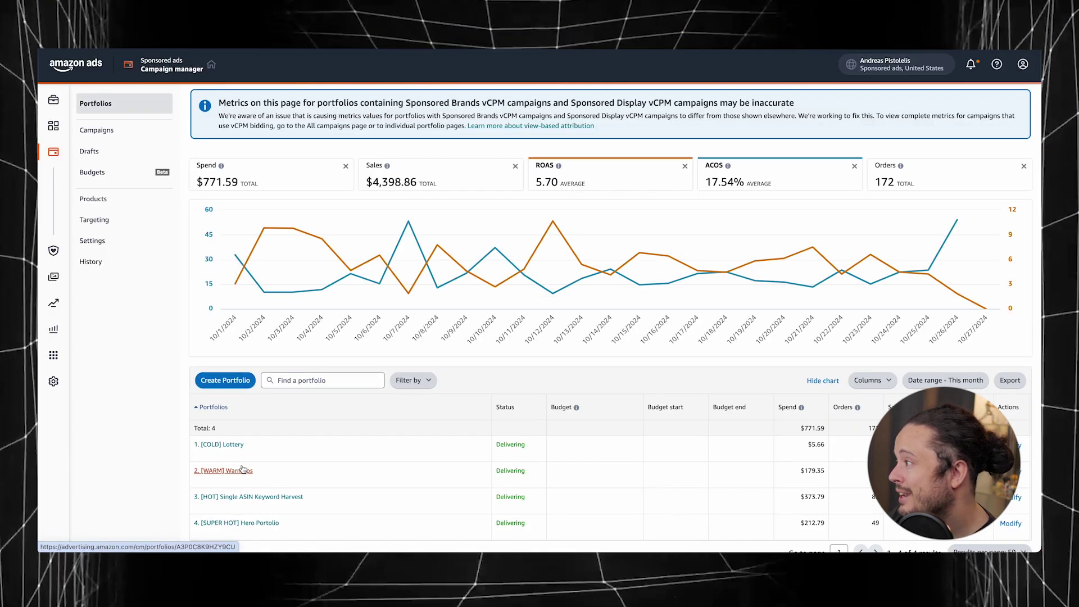
pyautogui.click(242, 470)
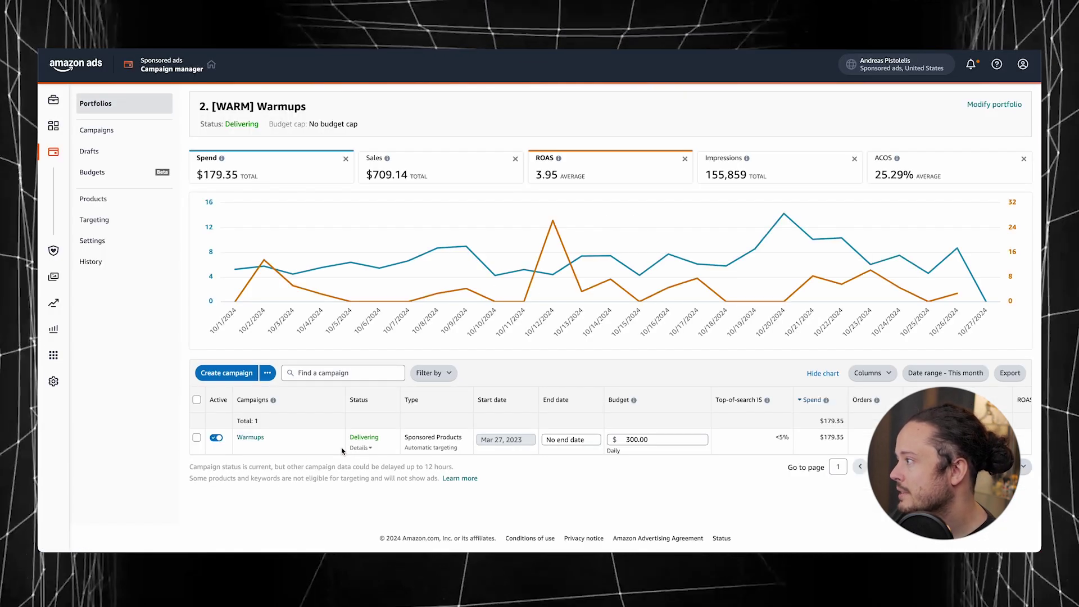
pyautogui.click(947, 373)
pyautogui.click(678, 448)
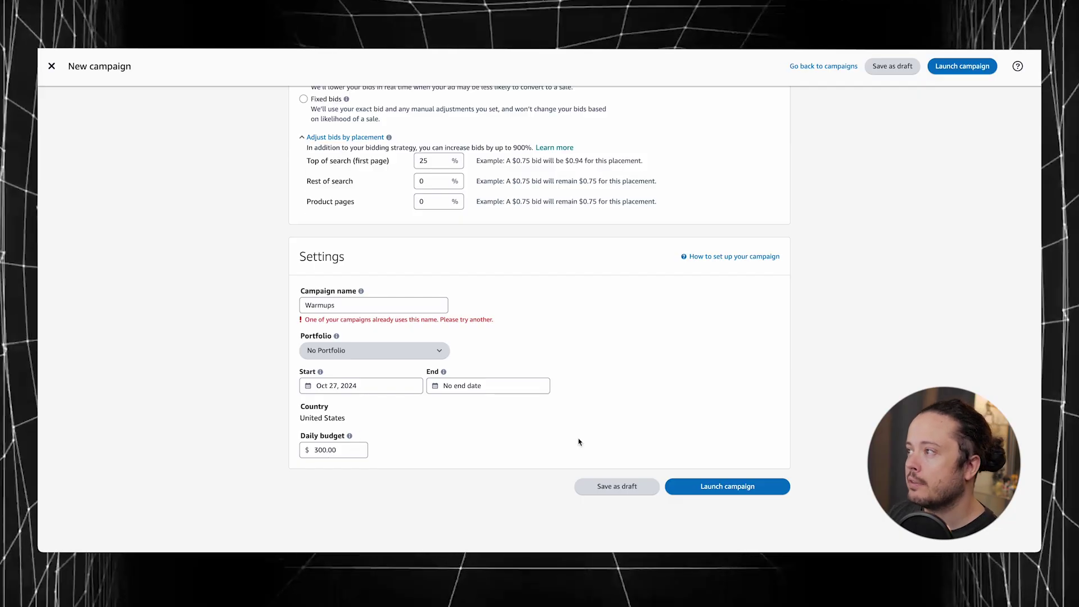
pyautogui.scroll(4, 344, 280)
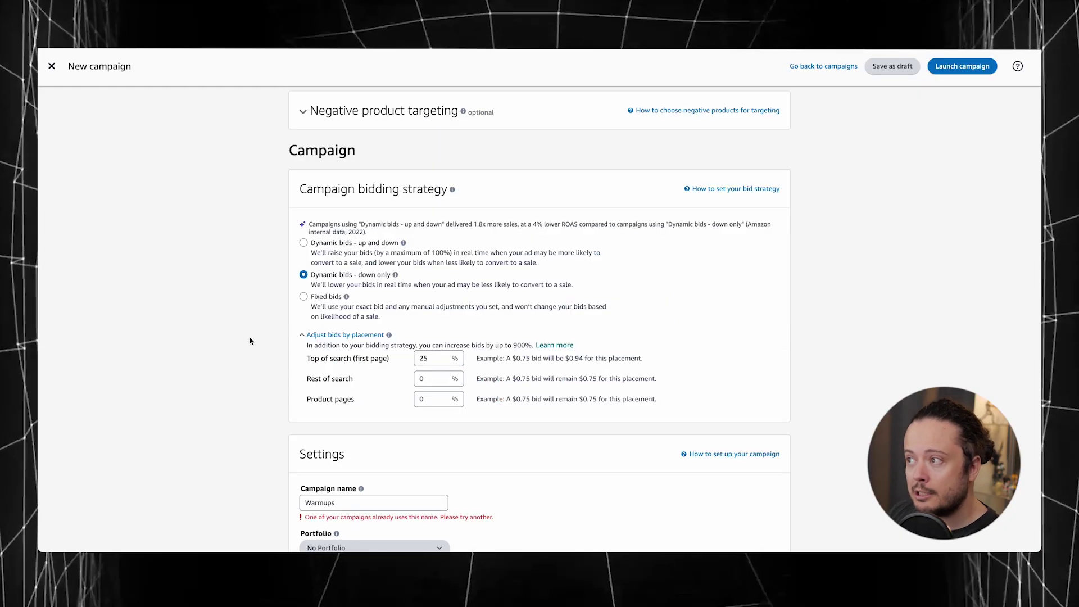
pyautogui.scroll(-4, 251, 340)
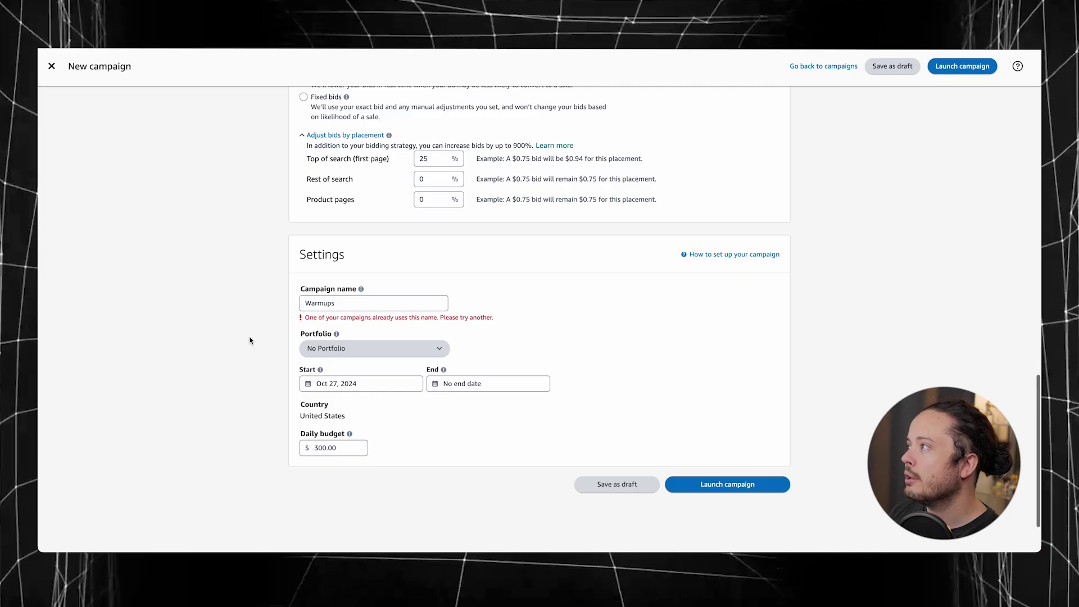
pyautogui.scroll(6, 251, 341)
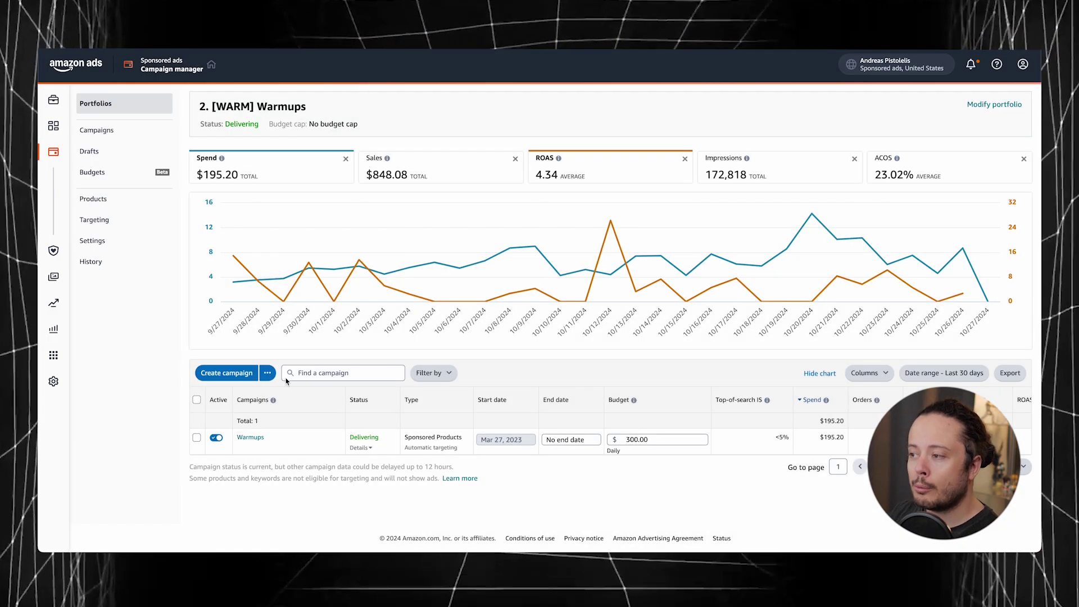
# Step: Open the existing Warmups campaign from its portfolio to examine its spend chart and ad group
pyautogui.click(263, 441)
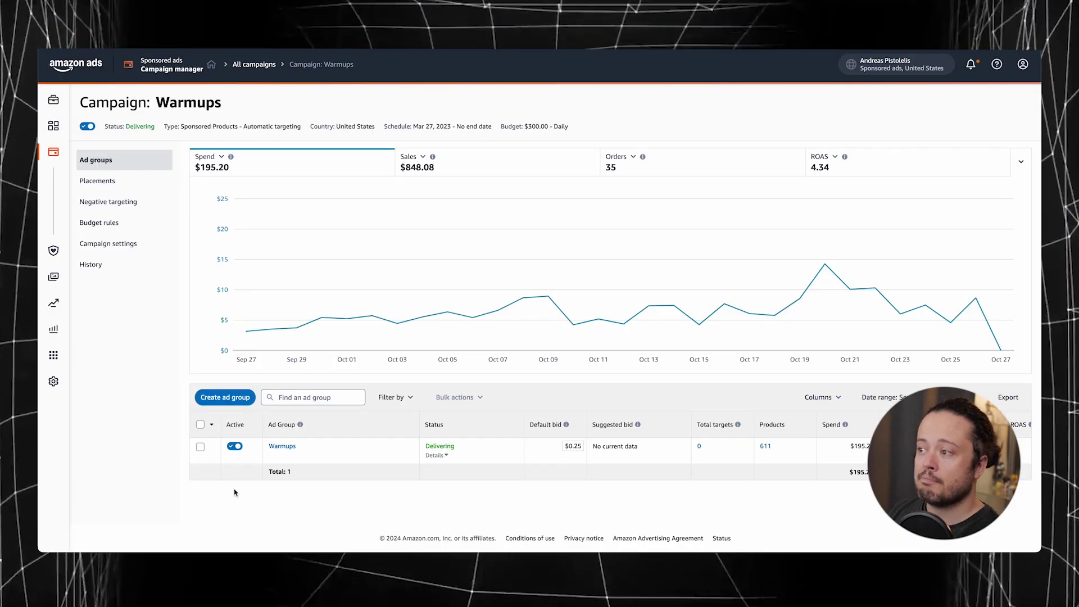
pyautogui.moveTo(371, 329)
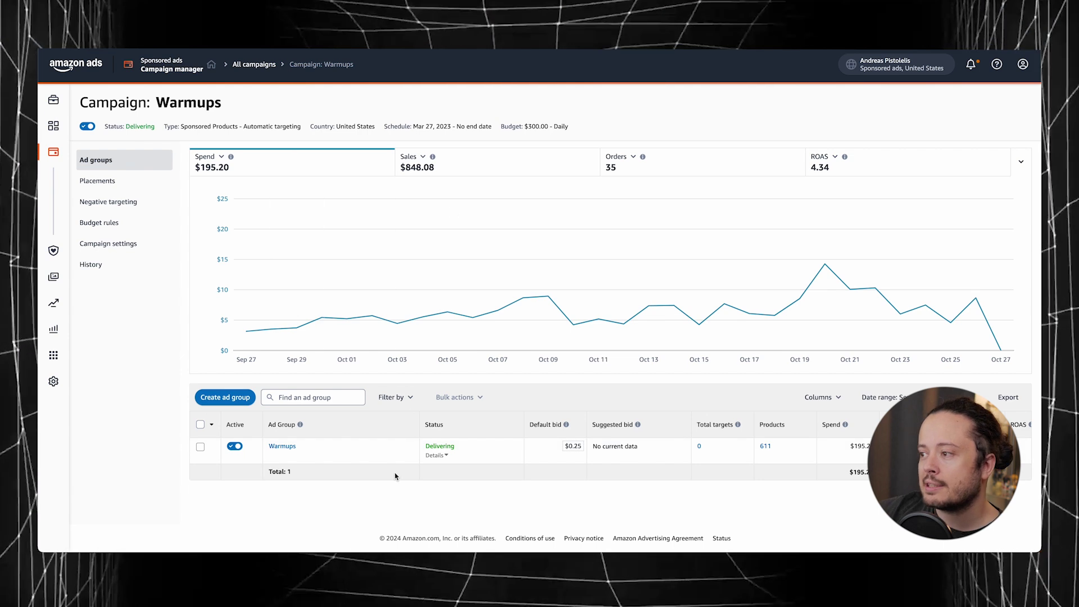
pyautogui.click(454, 397)
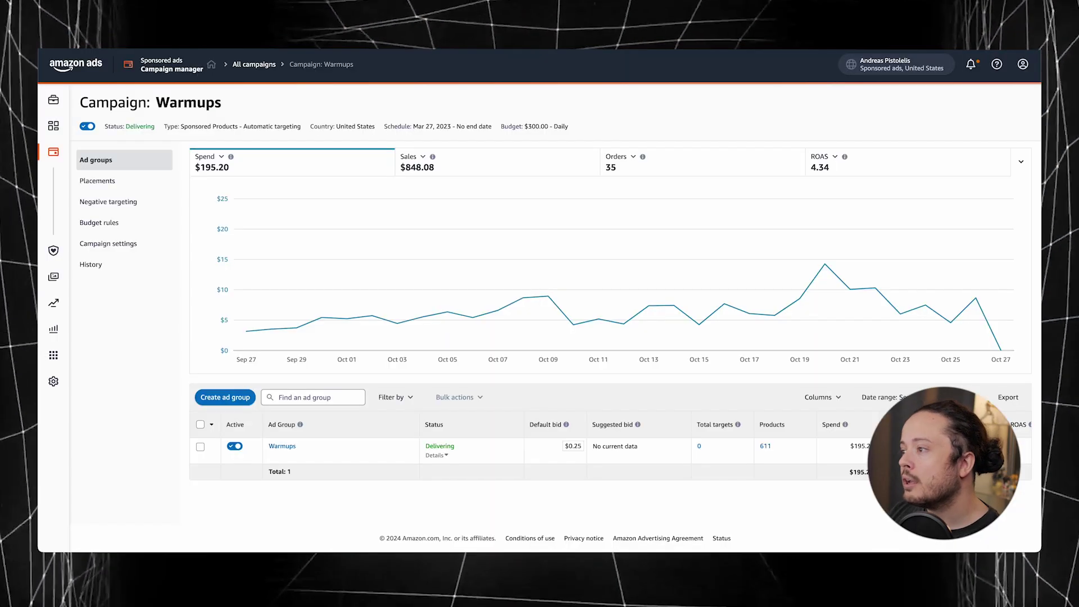
# Step: Return to the overview of all portfolios and examine the 3. [HOT] Single ASIN Keyword Harvest entry
pyautogui.click(78, 79)
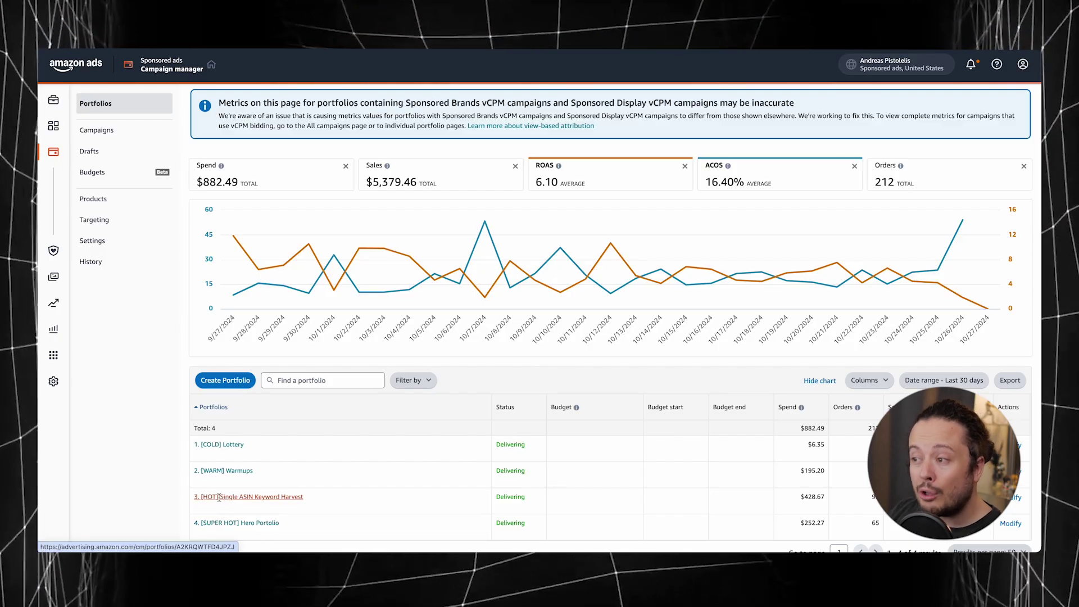
pyautogui.moveTo(189, 496); pyautogui.dragTo(162, 492)
pyautogui.click(162, 493)
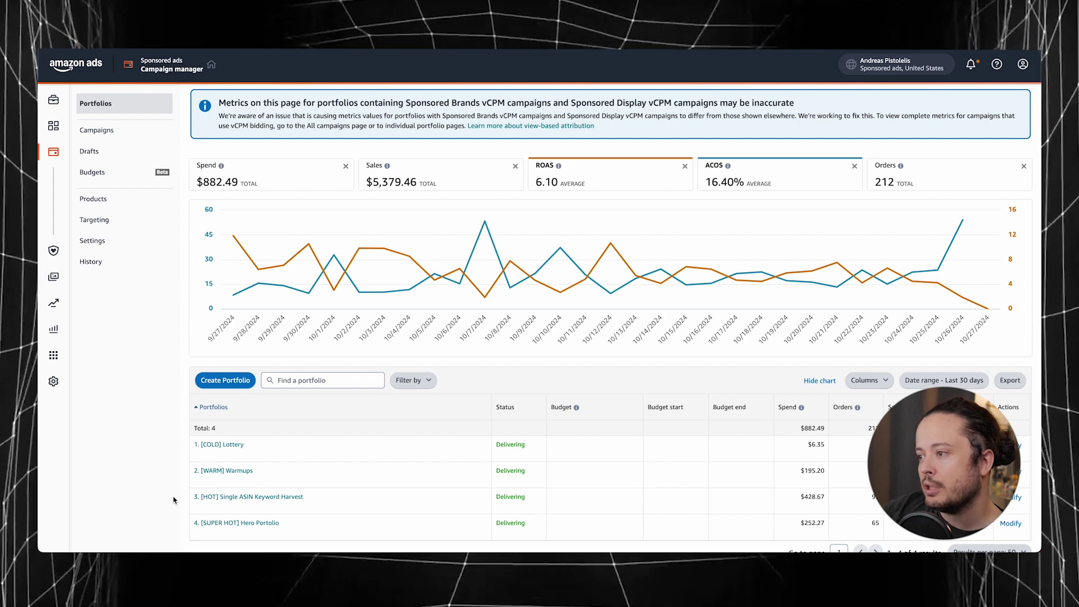